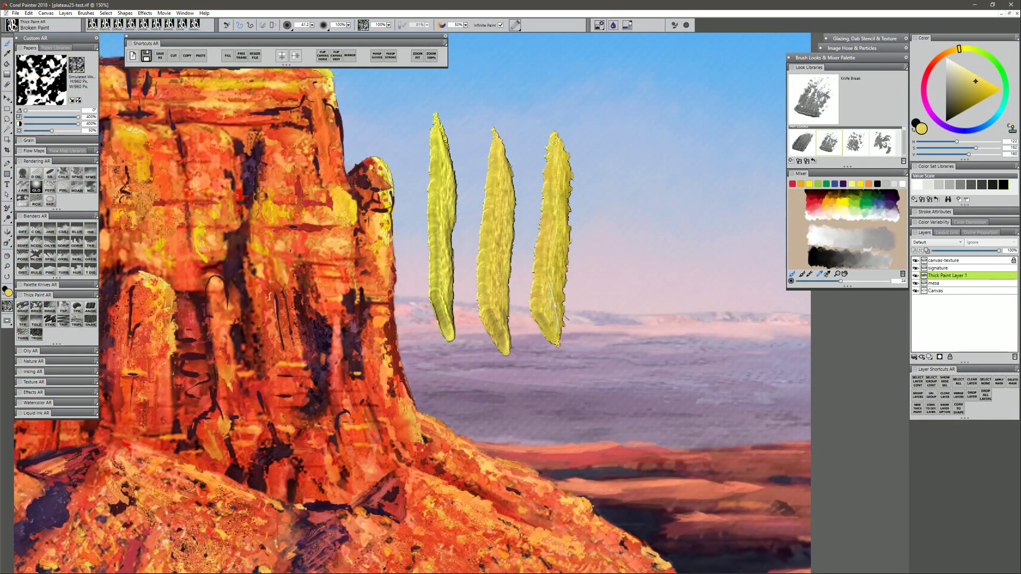
- Paint a yellow thick-paint stroke down the mesa's right edge and draw a yellow arrow in the sky pointing at it
{"action": "left_click_drag", "start_coordinate": [525, 316], "coordinate": [619, 364]}
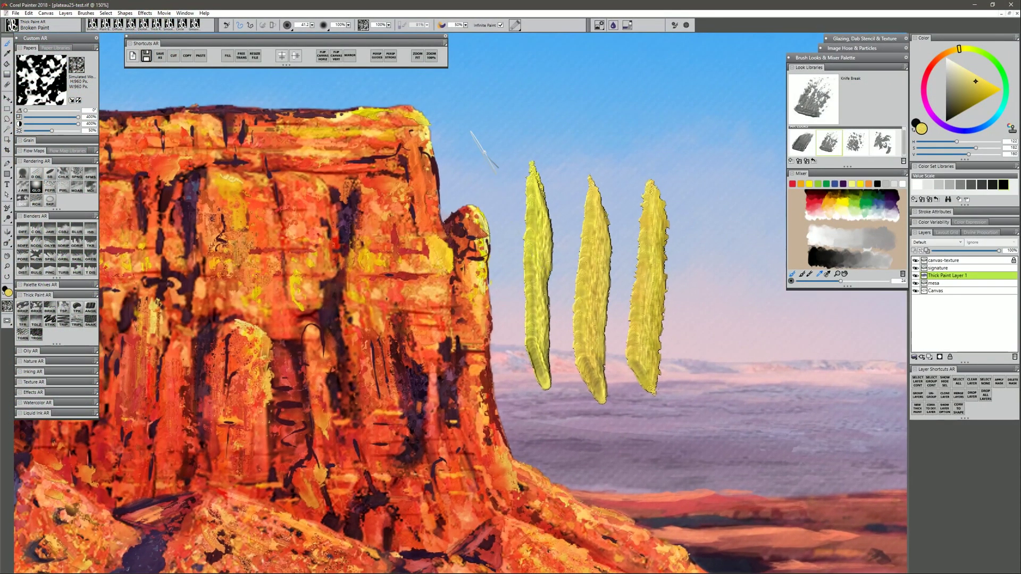
{"action": "mouse_move", "coordinate": [432, 130]}
{"action": "left_mouse_down"}
{"action": "mouse_move", "coordinate": [440, 199]}
{"action": "mouse_move", "coordinate": [418, 119]}
{"action": "mouse_move", "coordinate": [432, 194]}
{"action": "mouse_move", "coordinate": [431, 129]}
{"action": "mouse_move", "coordinate": [440, 218]}
{"action": "left_mouse_up"}
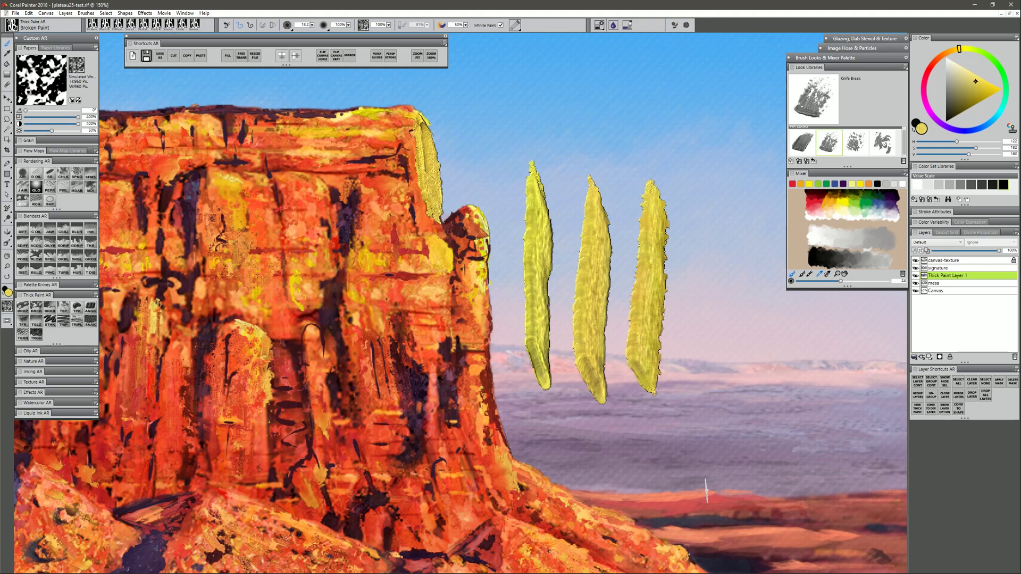
{"action": "mouse_move", "coordinate": [637, 82]}
{"action": "left_mouse_down"}
{"action": "mouse_move", "coordinate": [465, 143]}
{"action": "mouse_move", "coordinate": [481, 124]}
{"action": "mouse_move", "coordinate": [454, 151]}
{"action": "mouse_move", "coordinate": [500, 154]}
{"action": "left_mouse_up"}
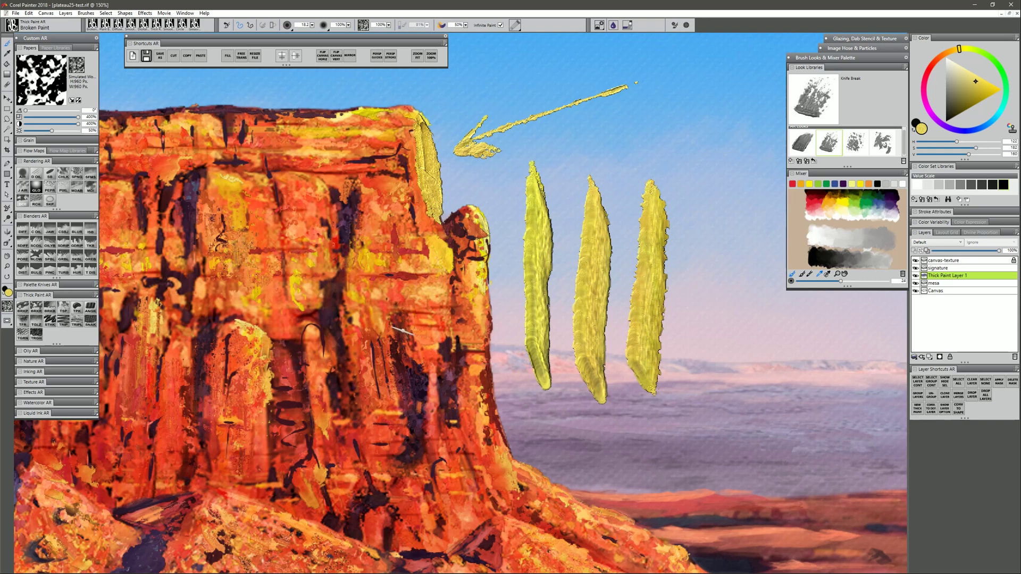
- Set the canvas surface lighting to simple lighting with the top-centre light direction, and set the shadow strength to 14%
{"action": "left_click", "coordinate": [48, 13]}
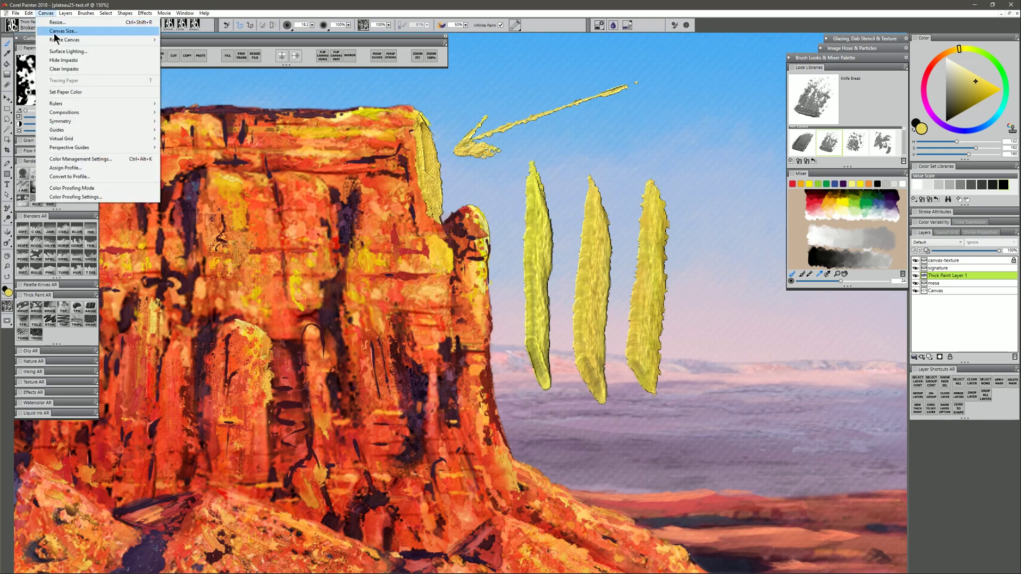
{"action": "left_click", "coordinate": [113, 52]}
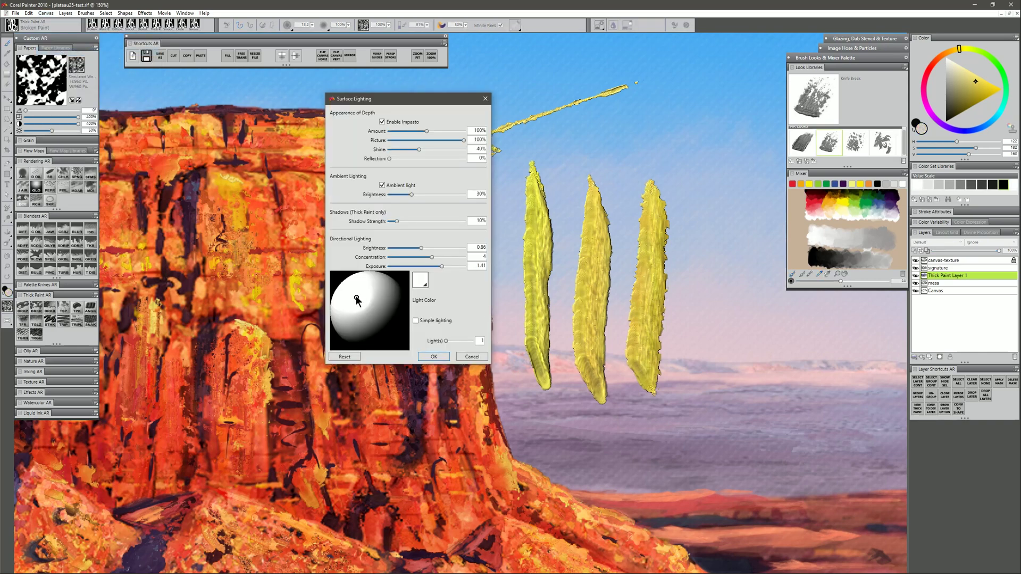
{"action": "left_click_drag", "start_coordinate": [356, 296], "coordinate": [380, 297]}
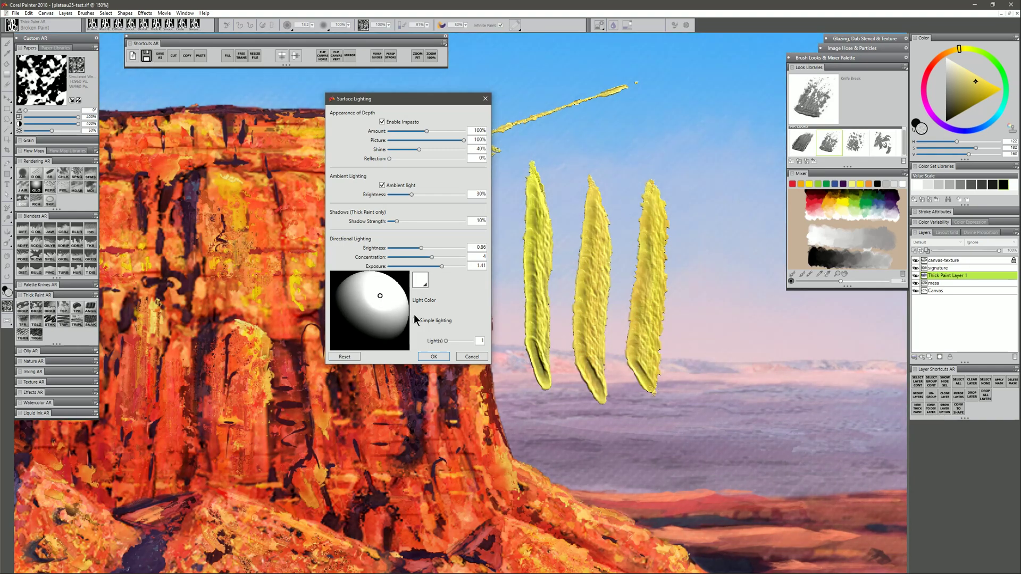
{"action": "left_click", "coordinate": [416, 321]}
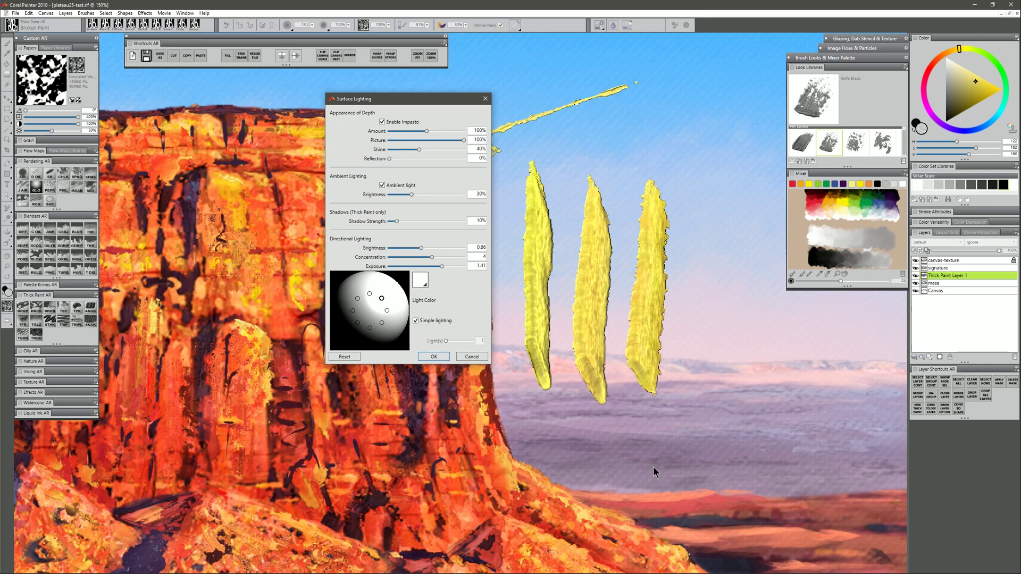
{"action": "left_click", "coordinate": [370, 293]}
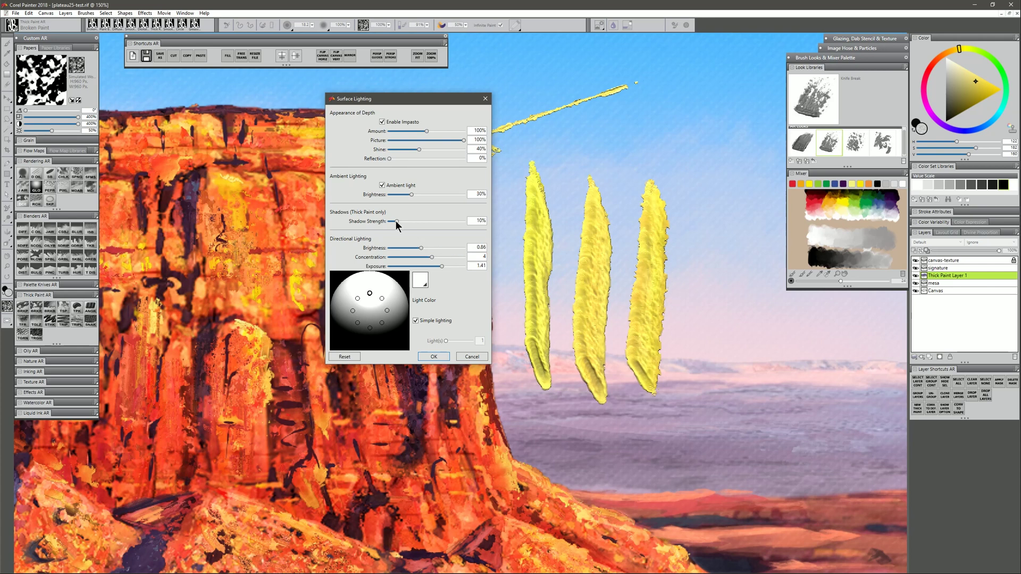
{"action": "left_click_drag", "start_coordinate": [397, 222], "coordinate": [401, 226]}
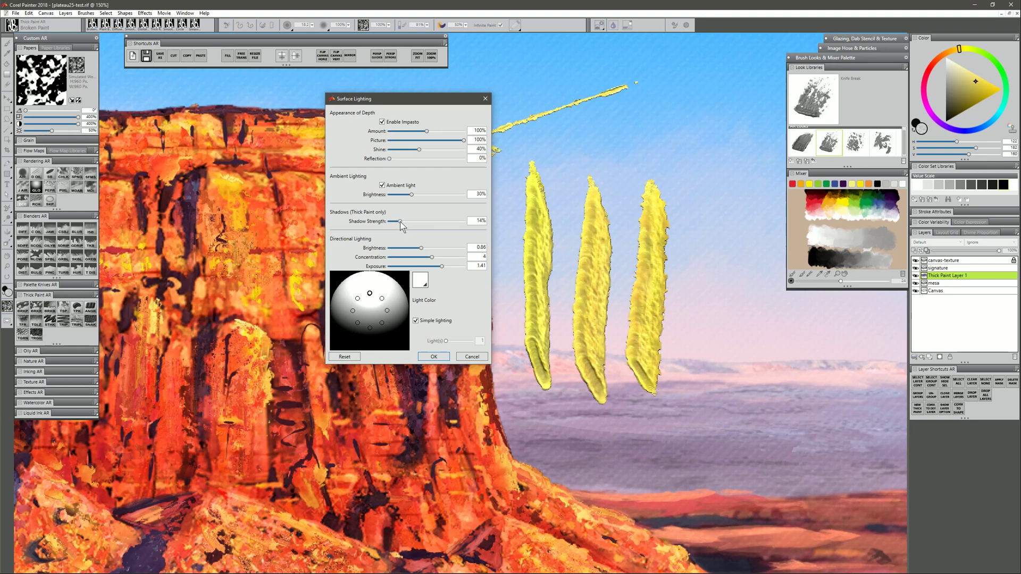
{"action": "key", "text": "Return"}
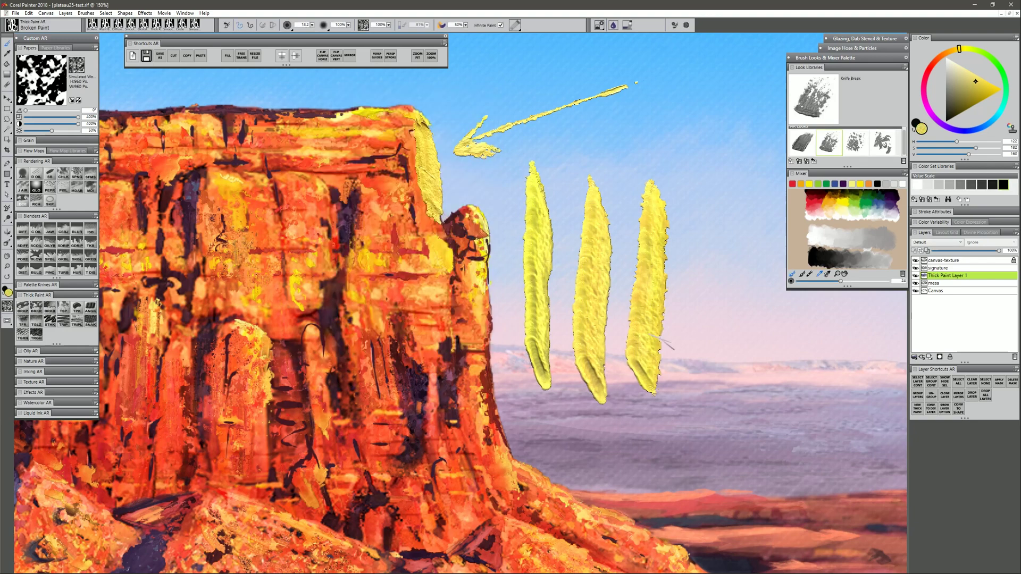
- Lower the amount of Thick Paint Layer 1 to 21%, and bring it back up to 96%
{"action": "double_click", "coordinate": [973, 276]}
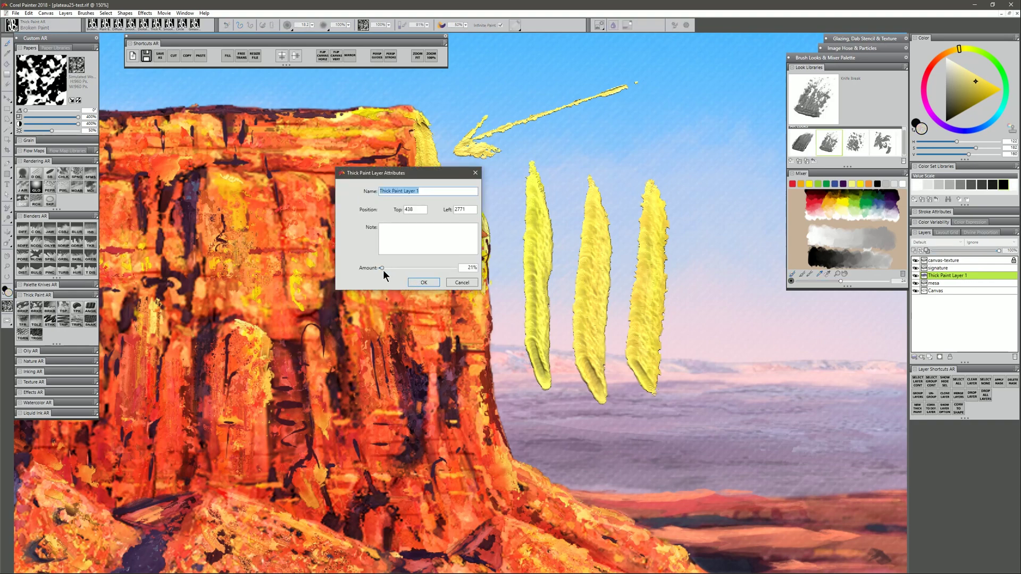
{"action": "left_click", "coordinate": [418, 282]}
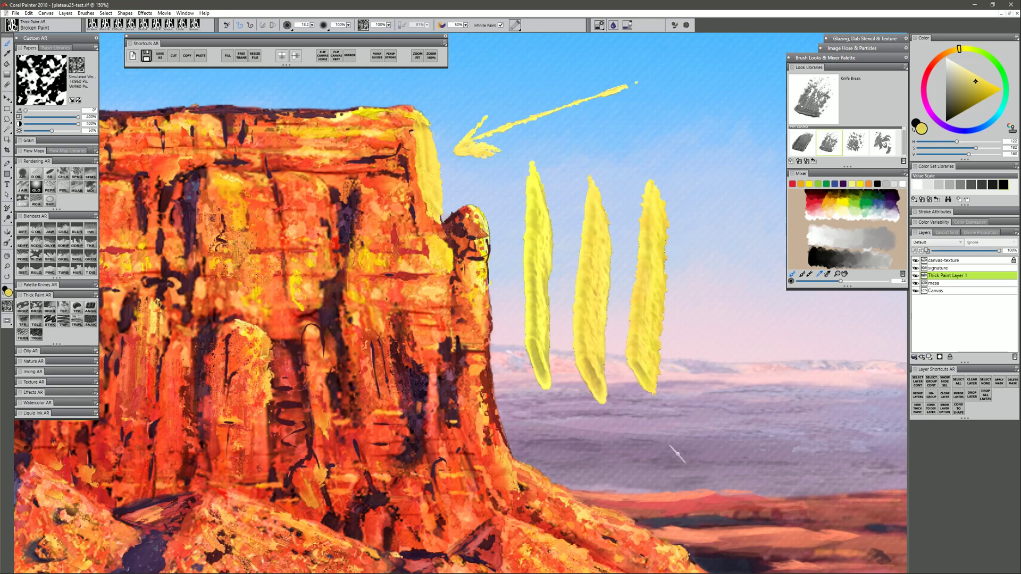
{"action": "left_click", "coordinate": [29, 12]}
{"action": "mouse_move", "coordinate": [53, 171]}
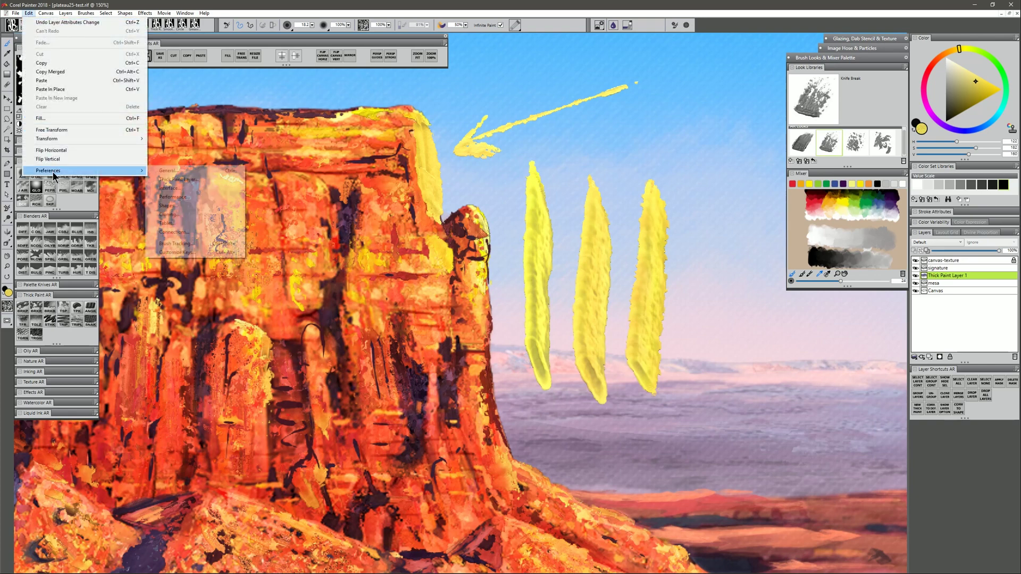
{"action": "left_click", "coordinate": [196, 178]}
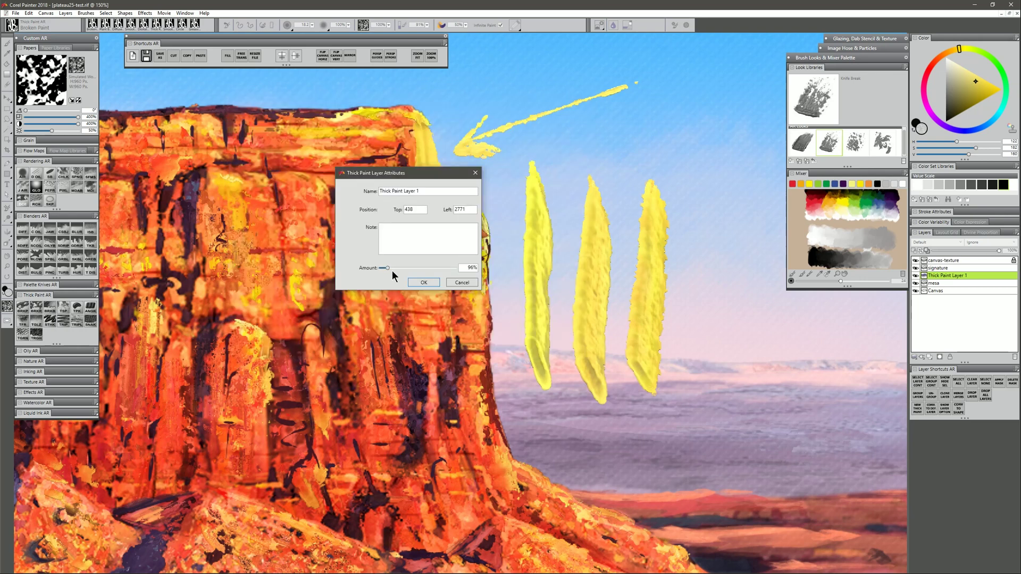
{"action": "left_click", "coordinate": [424, 283]}
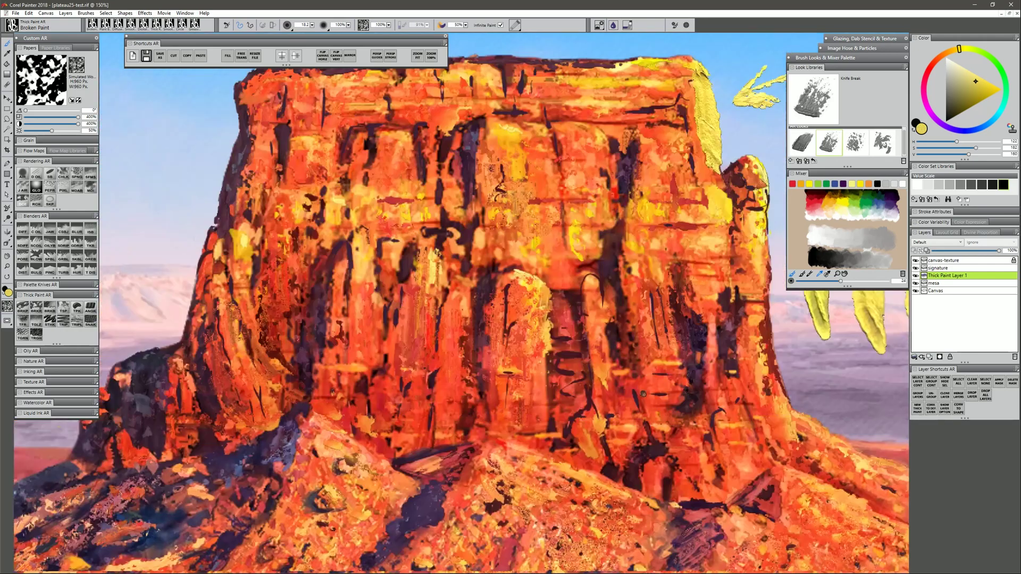
- On a new Thick Paint layer, paint the distant ridge in a grey-lavender sampled from it, and reduce that layer's amount
{"action": "mouse_move", "coordinate": [305, 464]}
{"action": "left_mouse_down"}
{"action": "mouse_move", "coordinate": [544, 408]}
{"action": "mouse_move", "coordinate": [595, 428]}
{"action": "mouse_move", "coordinate": [651, 429]}
{"action": "left_mouse_up"}
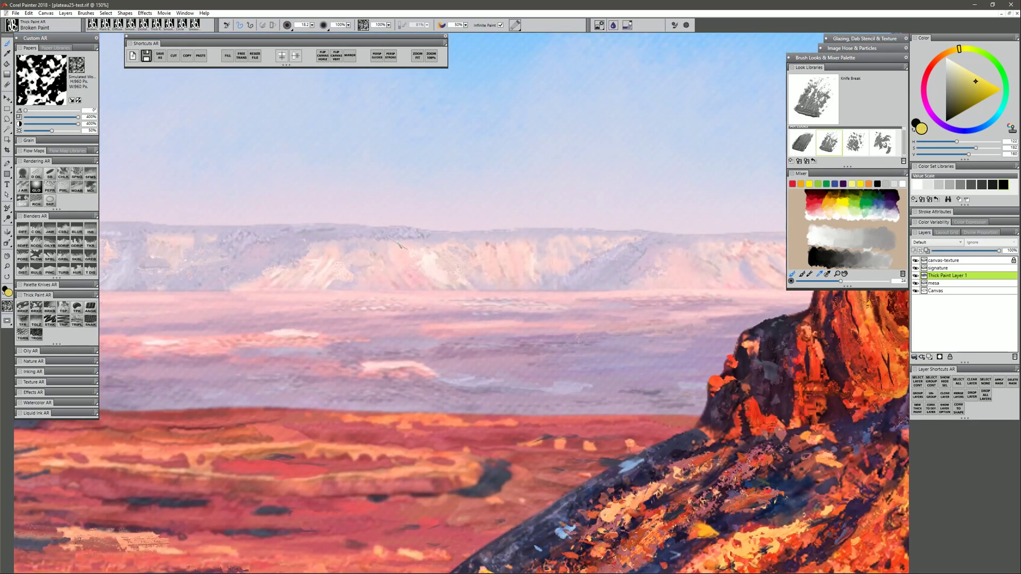
{"action": "left_click", "coordinate": [289, 238], "text": "alt"}
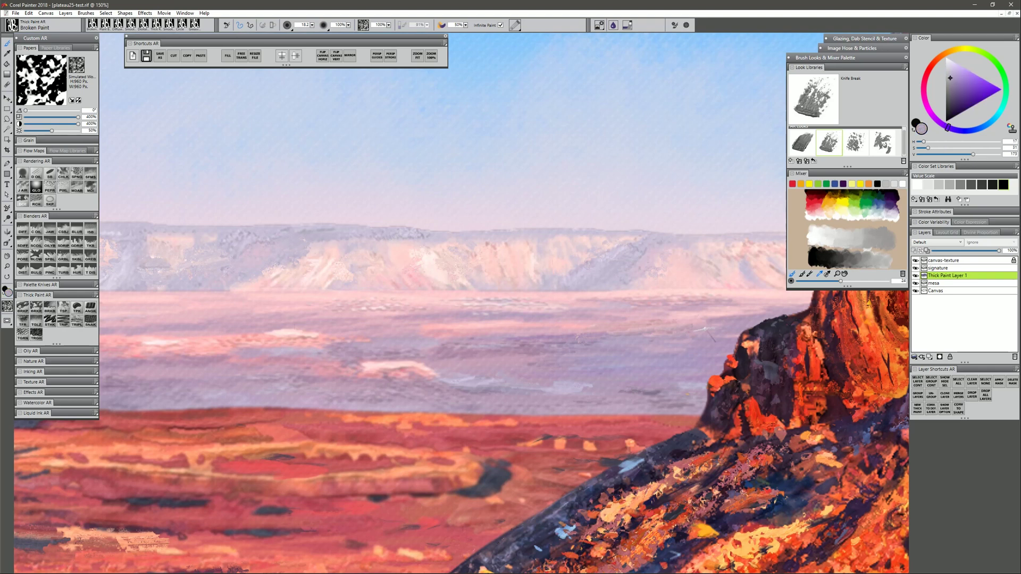
{"action": "left_click", "coordinate": [919, 410]}
{"action": "mouse_move", "coordinate": [308, 240]}
{"action": "left_mouse_down"}
{"action": "mouse_move", "coordinate": [279, 230]}
{"action": "mouse_move", "coordinate": [267, 255]}
{"action": "mouse_move", "coordinate": [303, 254]}
{"action": "mouse_move", "coordinate": [263, 257]}
{"action": "mouse_move", "coordinate": [269, 231]}
{"action": "mouse_move", "coordinate": [346, 227]}
{"action": "mouse_move", "coordinate": [328, 237]}
{"action": "mouse_move", "coordinate": [366, 233]}
{"action": "left_mouse_up"}
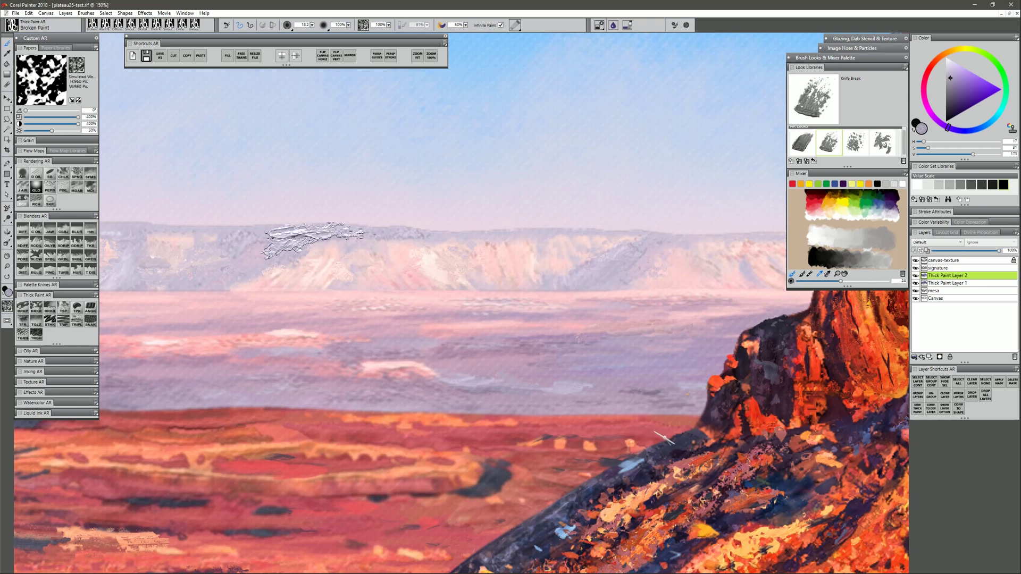
{"action": "double_click", "coordinate": [972, 276]}
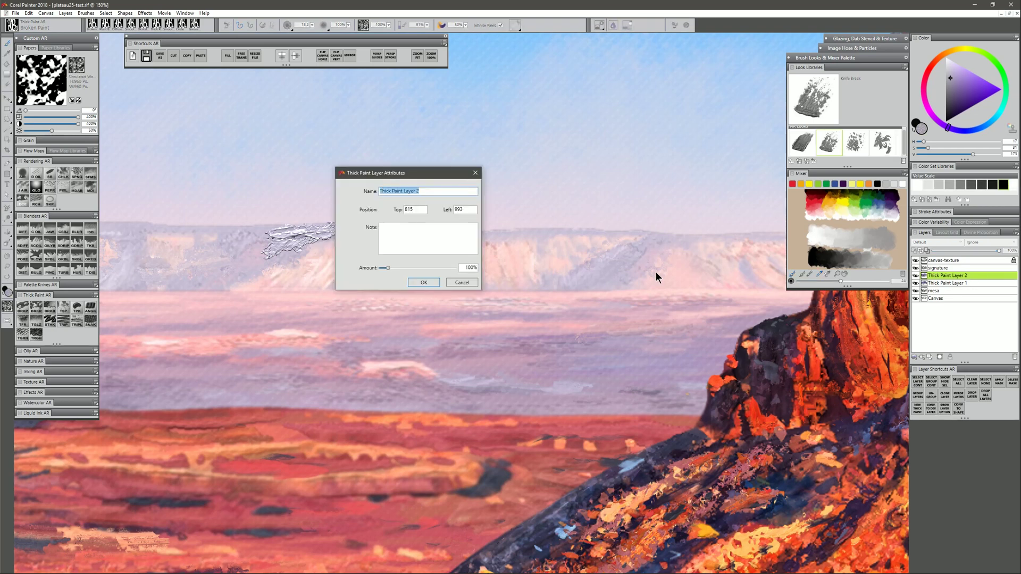
{"action": "left_click", "coordinate": [424, 282]}
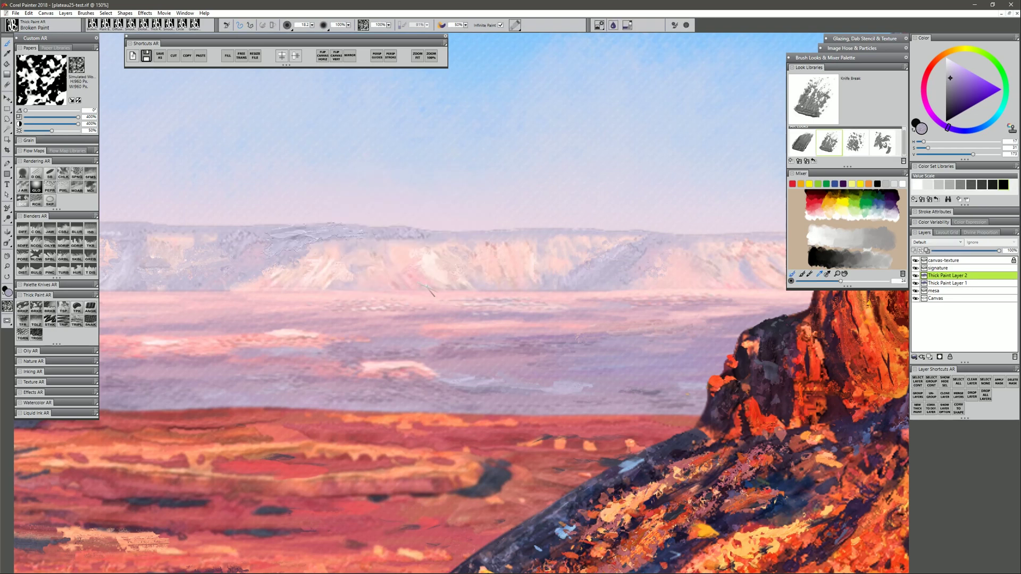
- Paint a grey patch on the distant ridge on another new Thick Paint layer, and collapse all Thick Paint layers with the mesa layer
{"action": "left_click", "coordinate": [918, 408]}
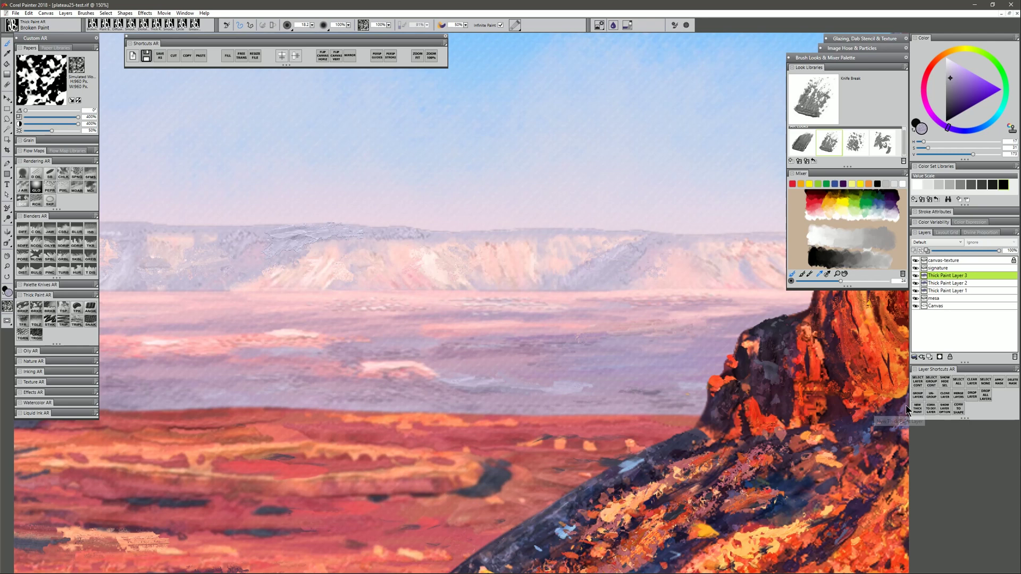
{"action": "mouse_move", "coordinate": [246, 248]}
{"action": "left_mouse_down"}
{"action": "mouse_move", "coordinate": [228, 238]}
{"action": "mouse_move", "coordinate": [247, 240]}
{"action": "left_mouse_up"}
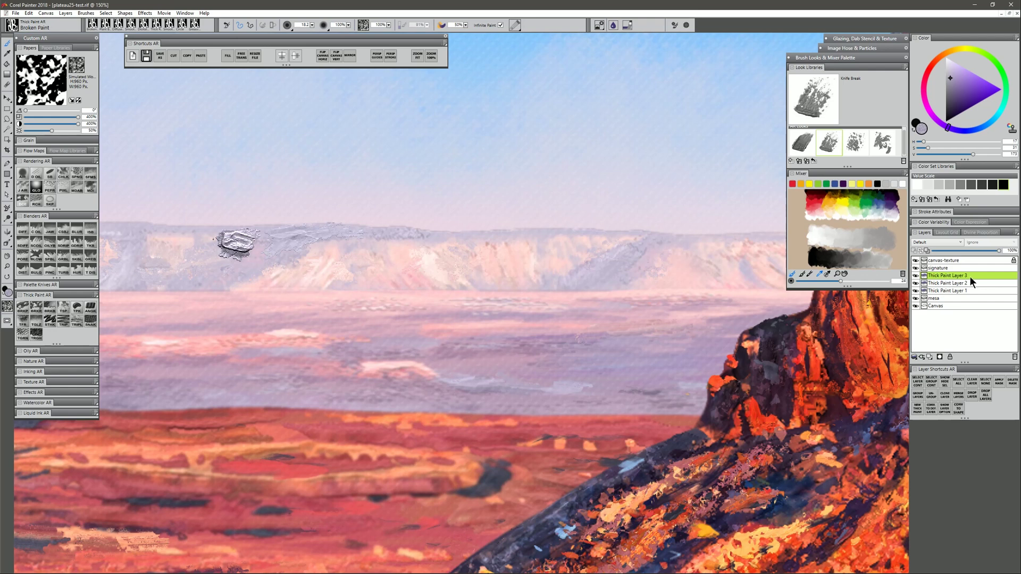
{"action": "left_click", "coordinate": [948, 297], "text": "shift"}
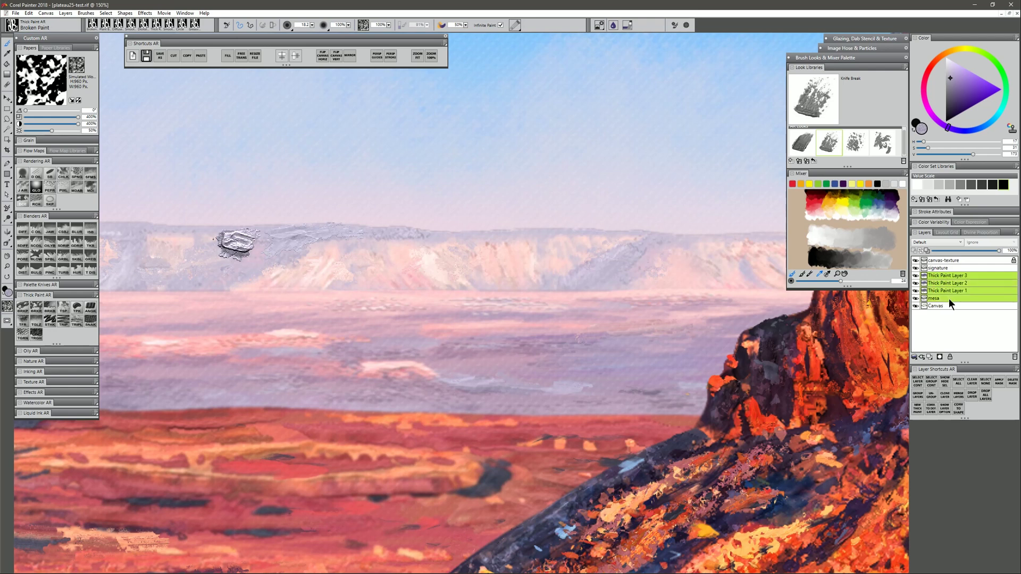
{"action": "key", "text": "ctrl+e"}
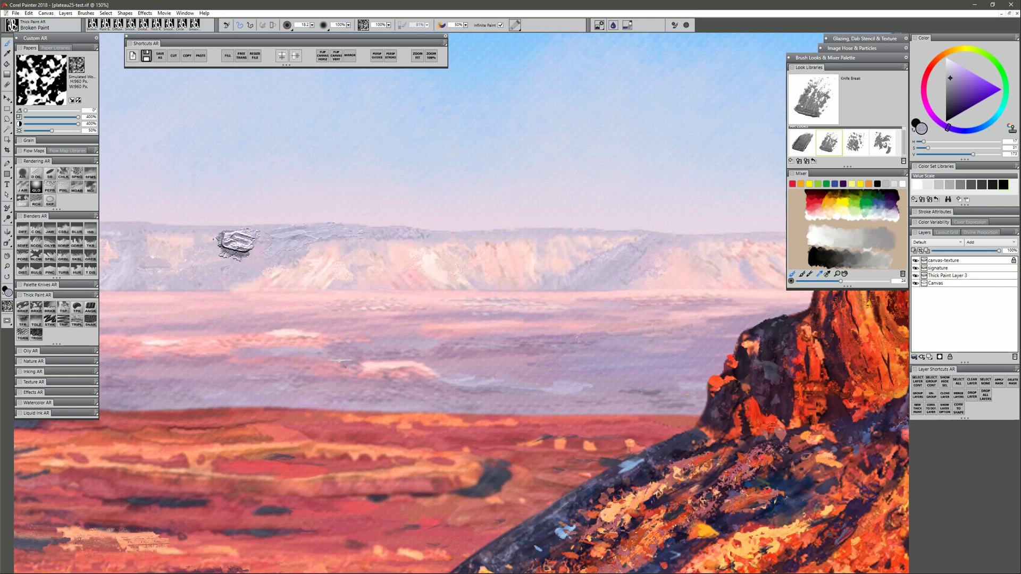
- Soften the grey patch on the distant ridge using the Diffuse Blur AR blender with a reduced brush size
{"action": "left_click", "coordinate": [26, 233]}
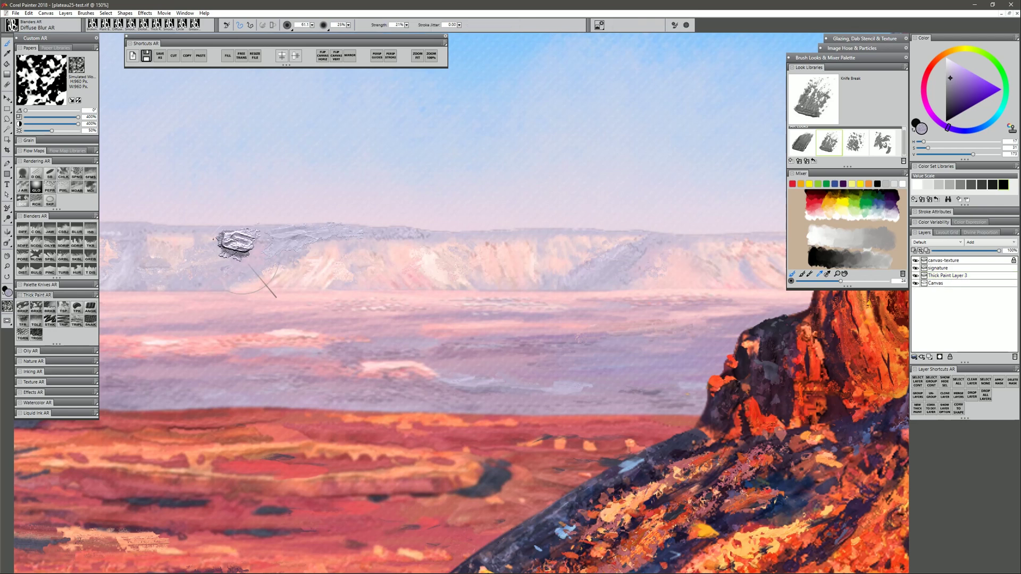
{"action": "mouse_move", "coordinate": [239, 240]}
{"action": "left_mouse_down"}
{"action": "mouse_move", "coordinate": [252, 240]}
{"action": "mouse_move", "coordinate": [238, 245]}
{"action": "left_mouse_up"}
{"action": "key", "text": "ctrl+z"}
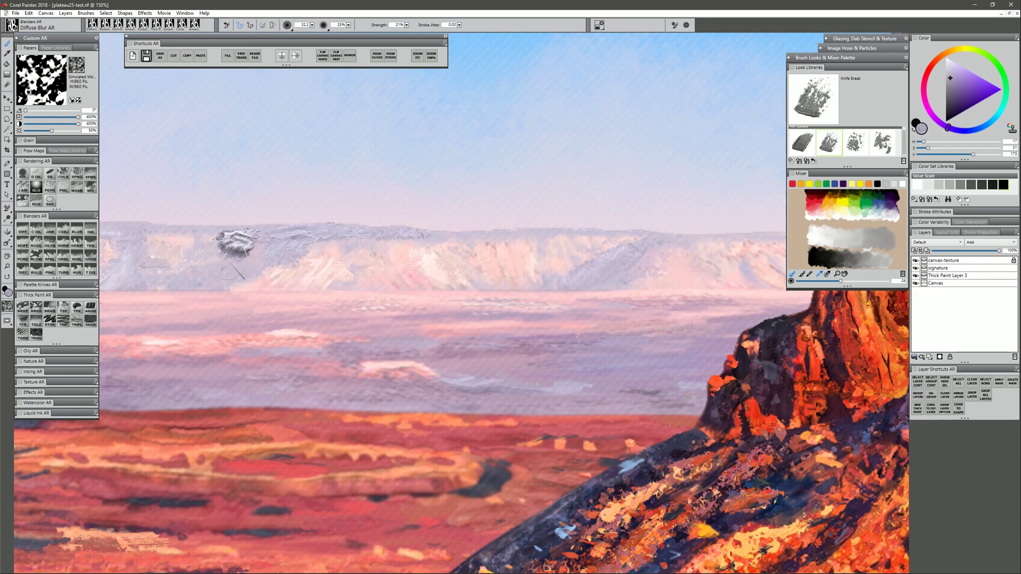
{"action": "left_click_drag", "start_coordinate": [230, 270], "coordinate": [245, 247]}
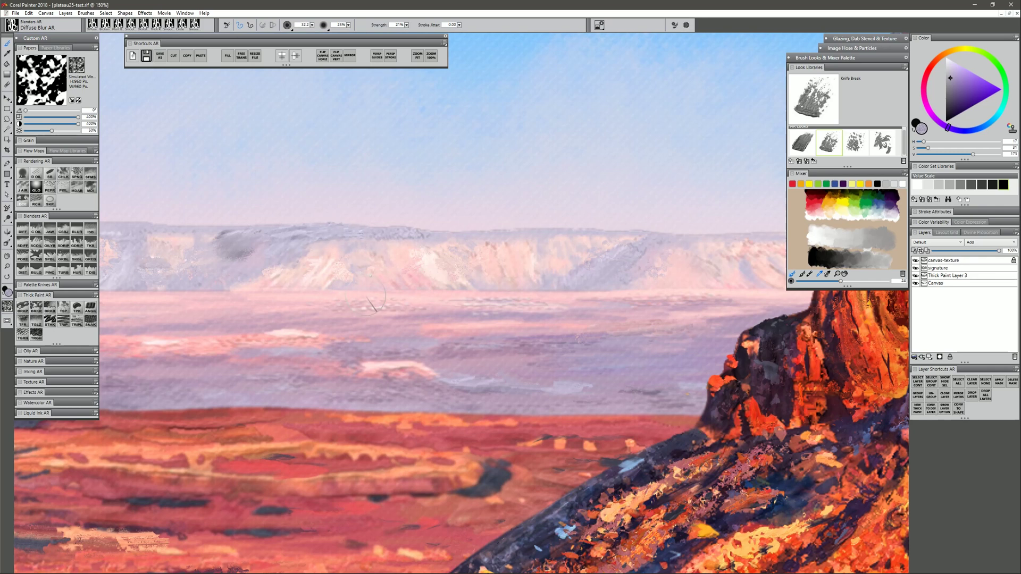
- Add a new Thick Paint layer and paint a grey patch over the distant ridge's shaded slope with the Broken Paint brush
{"action": "left_click", "coordinate": [919, 408]}
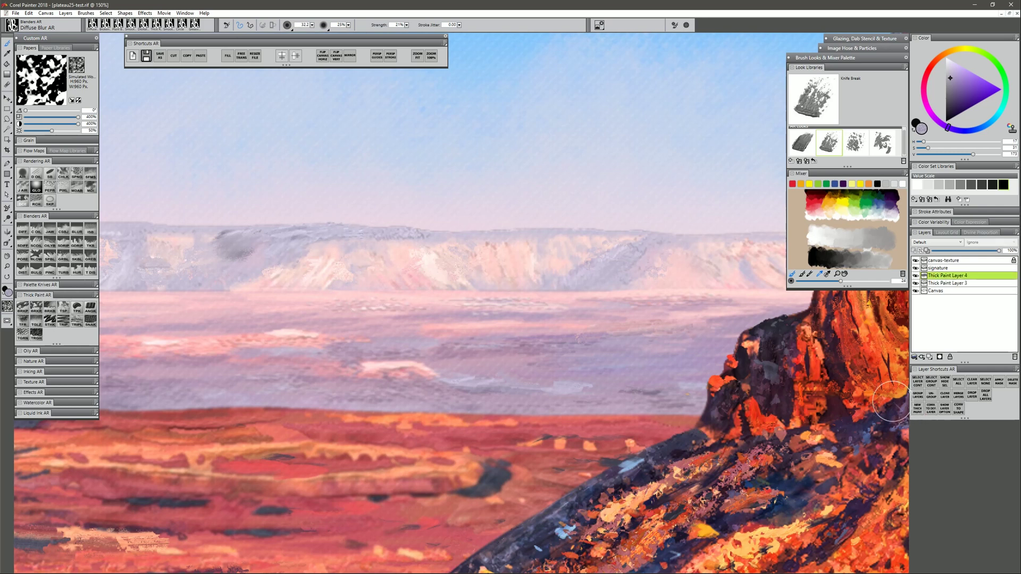
{"action": "left_click", "coordinate": [22, 307]}
{"action": "mouse_move", "coordinate": [586, 272]}
{"action": "left_mouse_down"}
{"action": "mouse_move", "coordinate": [632, 250]}
{"action": "mouse_move", "coordinate": [627, 281]}
{"action": "mouse_move", "coordinate": [597, 269]}
{"action": "mouse_move", "coordinate": [634, 255]}
{"action": "mouse_move", "coordinate": [594, 278]}
{"action": "left_mouse_up"}
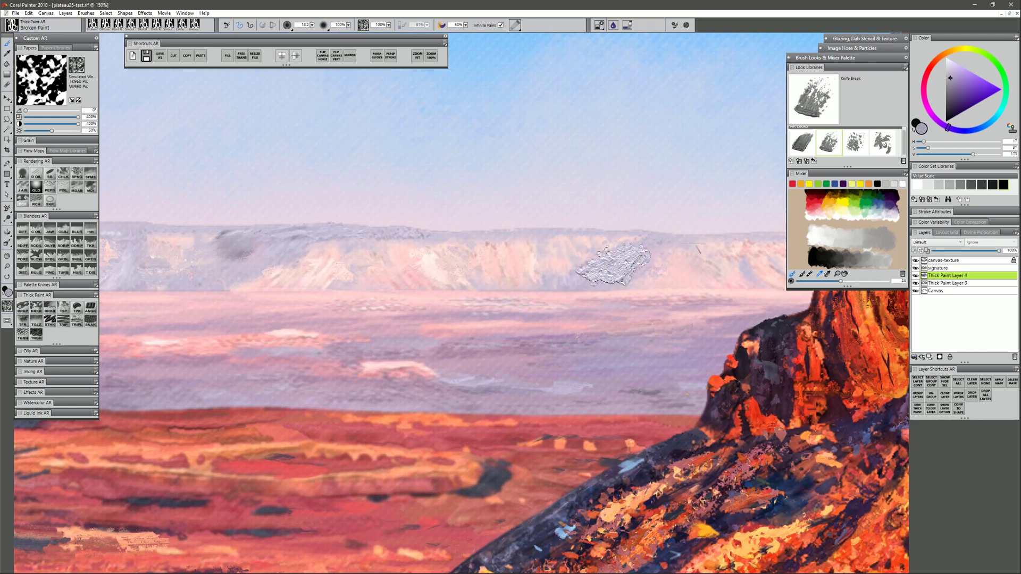
- Reduce the amount of Thick Paint Layer 4 to its minimum
{"action": "double_click", "coordinate": [974, 281]}
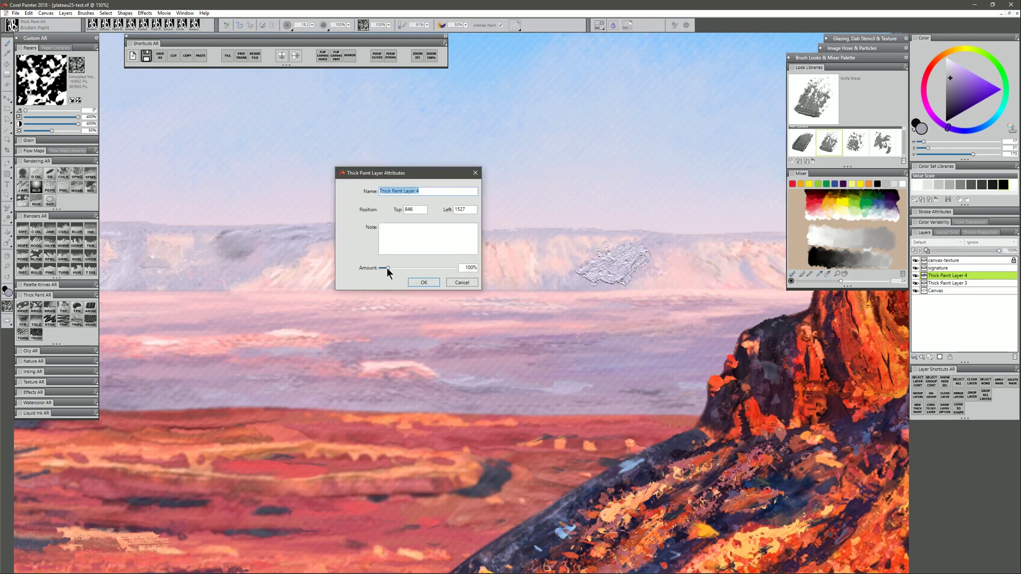
{"action": "left_click_drag", "start_coordinate": [387, 269], "coordinate": [374, 271]}
{"action": "left_click", "coordinate": [432, 284]}
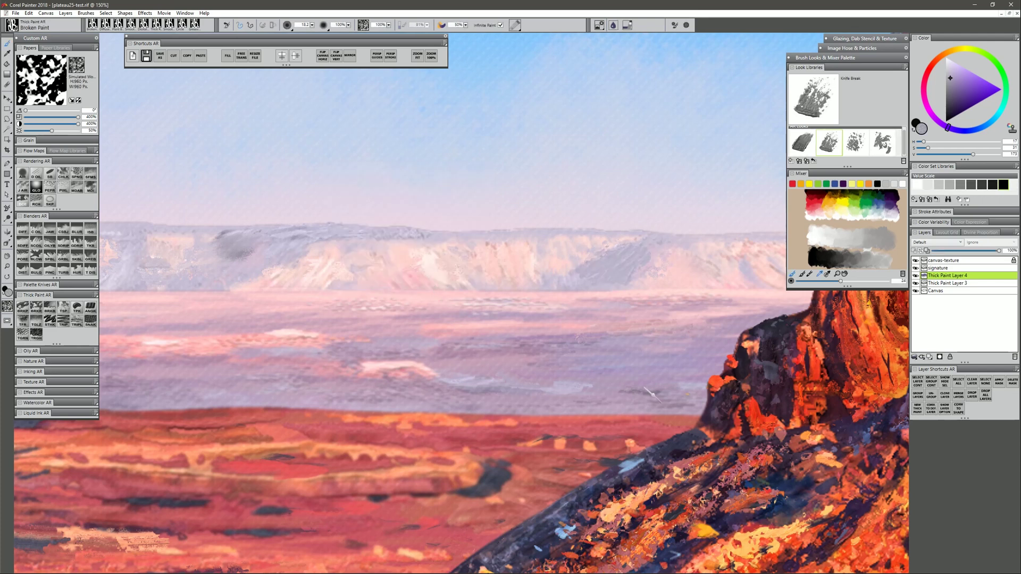
- Convert Thick Paint Layer 4 to a default layer and duplicate it
{"action": "right_click", "coordinate": [944, 275]}
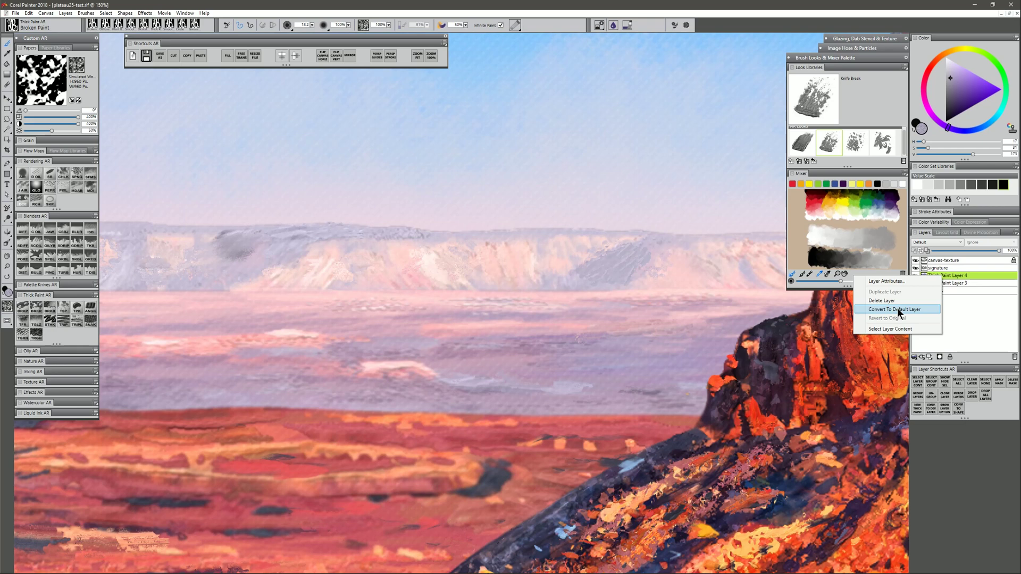
{"action": "left_click", "coordinate": [898, 309]}
{"action": "right_click", "coordinate": [943, 275]}
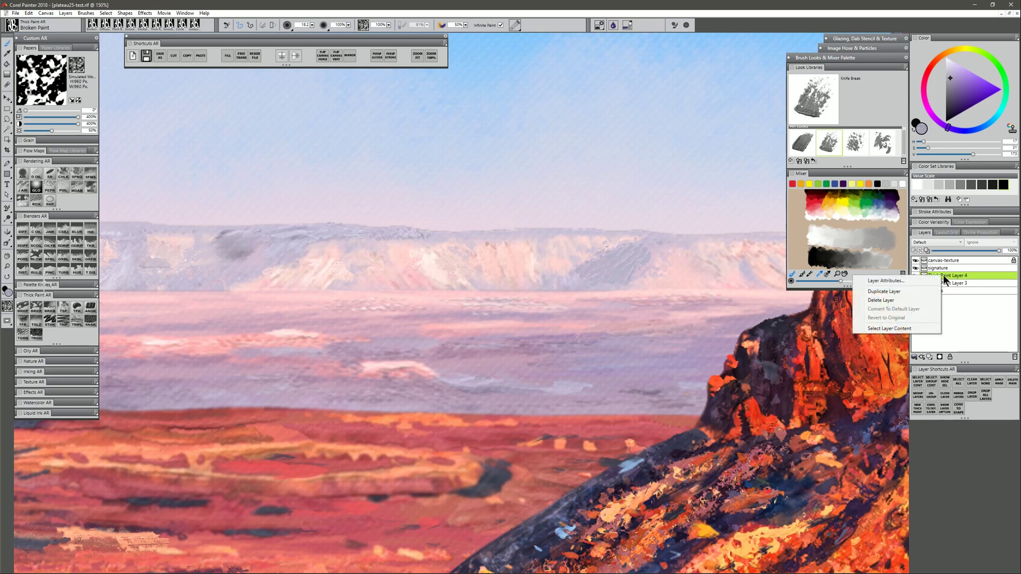
{"action": "left_click", "coordinate": [904, 292]}
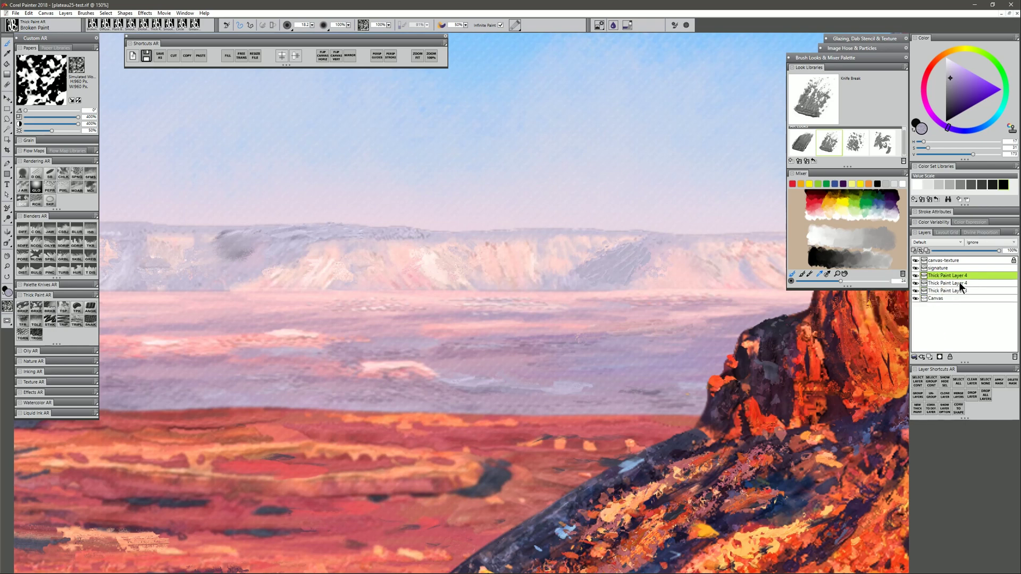
- Rename the lower Thick Paint Layer 4 as shadow, its duplicate above as paint, and Thick Paint Layer 3 as mesa
{"action": "double_click", "coordinate": [952, 283]}
{"action": "type", "text": "shadow"}
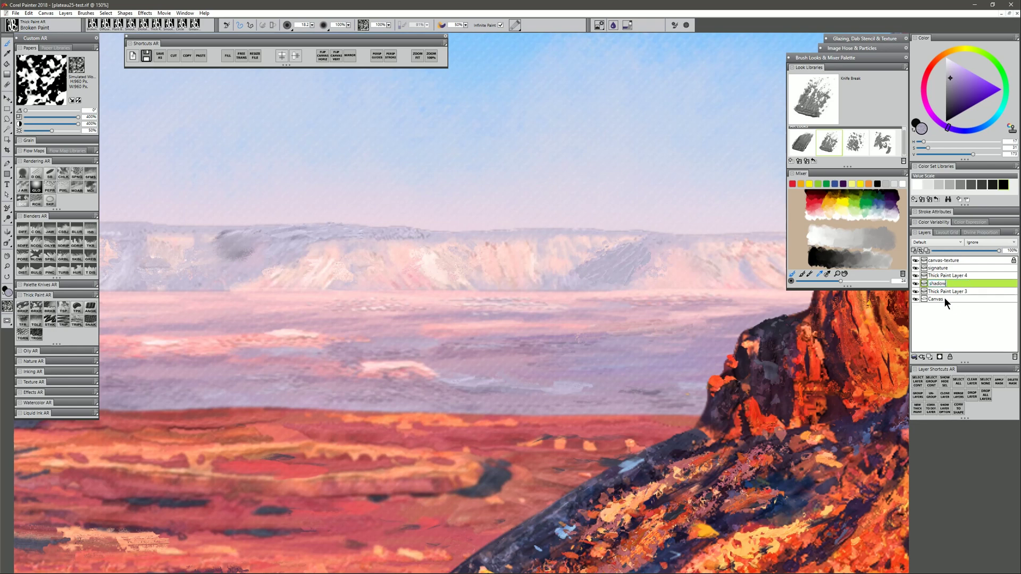
{"action": "key", "text": "Return"}
{"action": "double_click", "coordinate": [947, 276]}
{"action": "type", "text": "paint"}
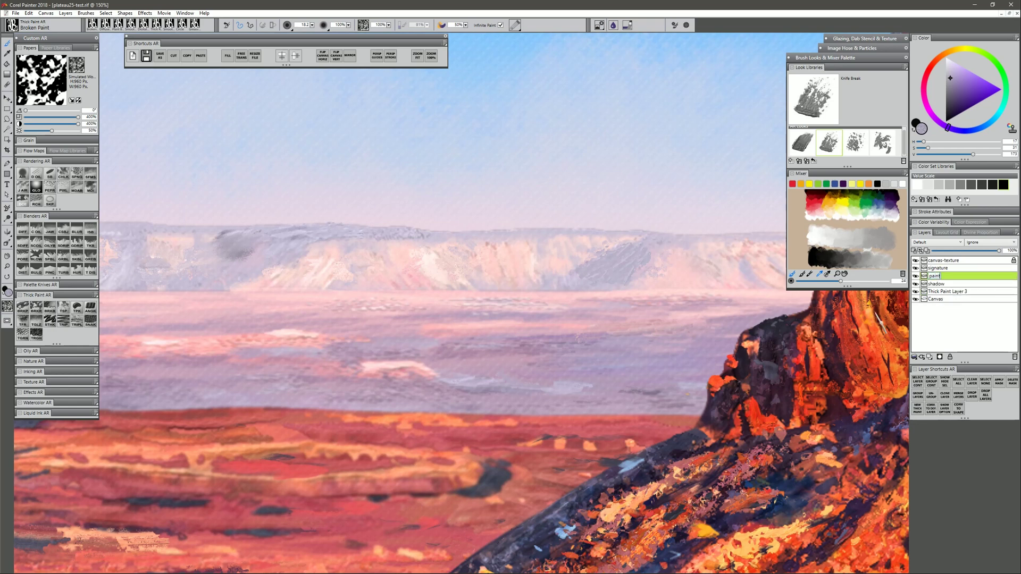
{"action": "key", "text": "Return"}
{"action": "left_click", "coordinate": [936, 291]}
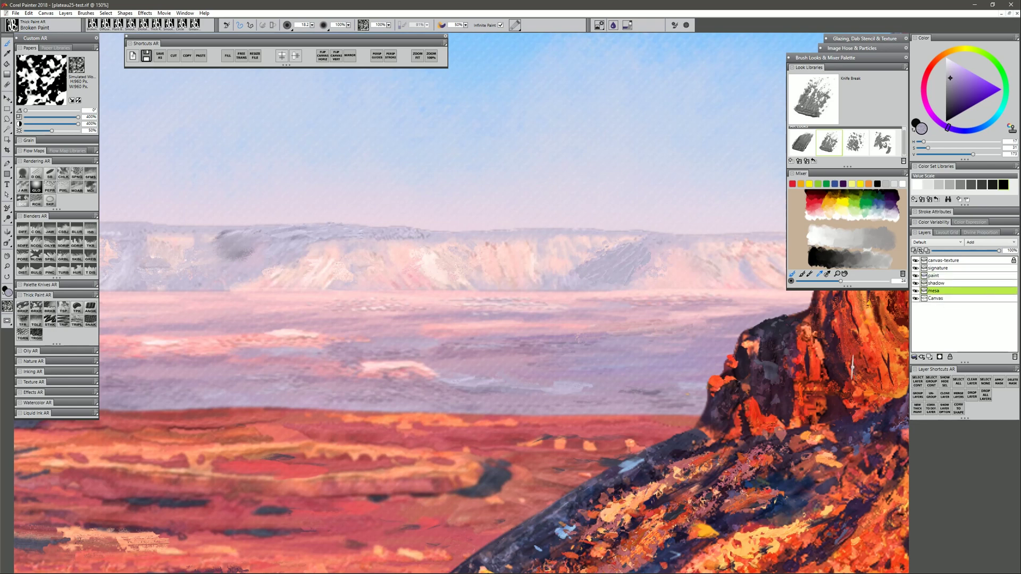
- Offset the shadow layer slightly from the paint layer's grey patch with the Layer Adjuster
{"action": "left_click", "coordinate": [939, 276]}
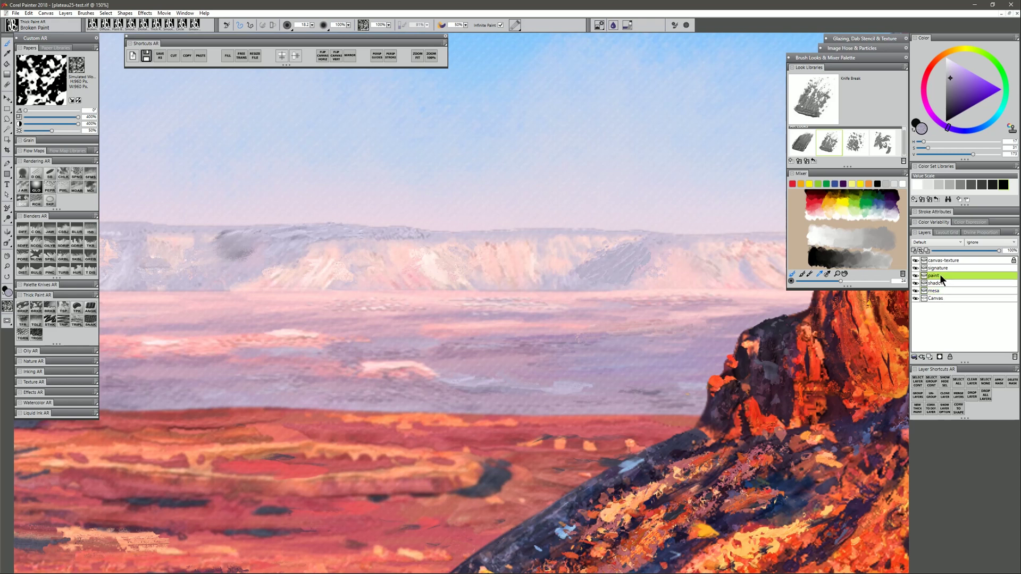
{"action": "left_click", "coordinate": [943, 283]}
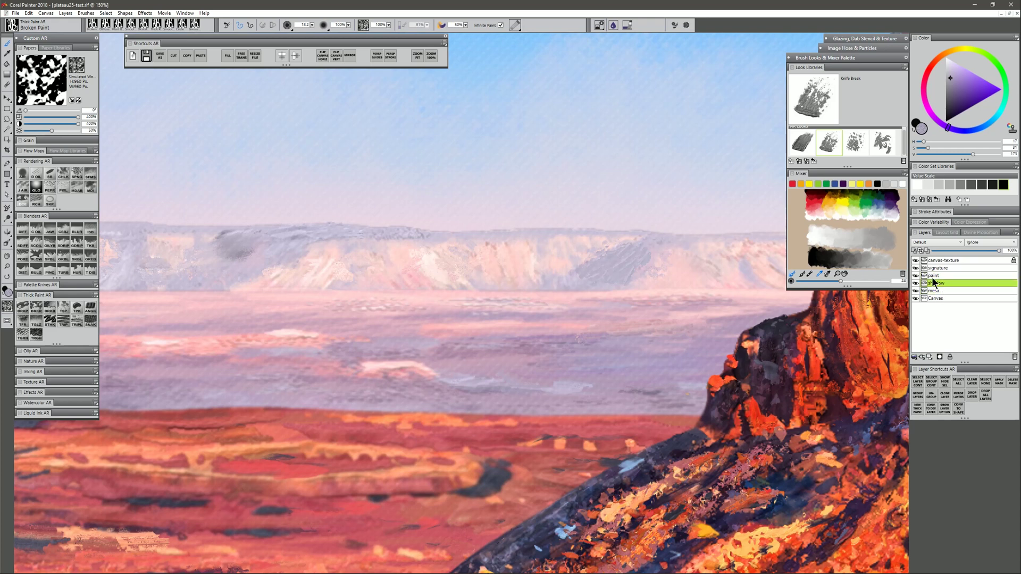
{"action": "left_click", "coordinate": [7, 99]}
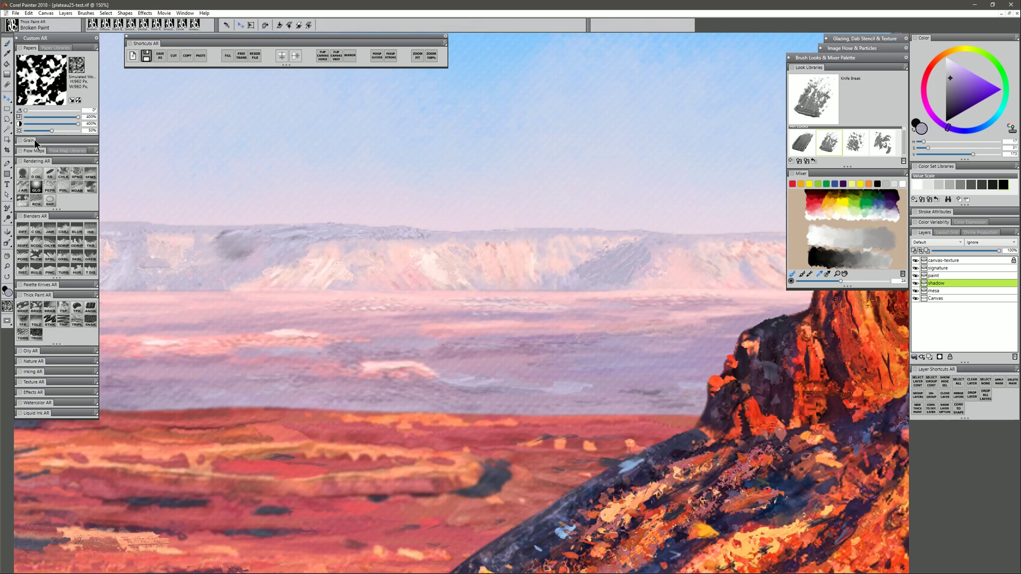
- Set the shadow layer's composite method to Multiply, lower its opacity, and compare the patch with and without the shadow
{"action": "left_click", "coordinate": [930, 242]}
{"action": "left_click", "coordinate": [929, 322]}
{"action": "mouse_move", "coordinate": [964, 253]}
{"action": "left_mouse_down"}
{"action": "mouse_move", "coordinate": [956, 253]}
{"action": "mouse_move", "coordinate": [971, 251]}
{"action": "left_mouse_up"}
{"action": "left_click", "coordinate": [916, 283]}
{"action": "left_click", "coordinate": [916, 283]}
{"action": "key", "text": "b"}
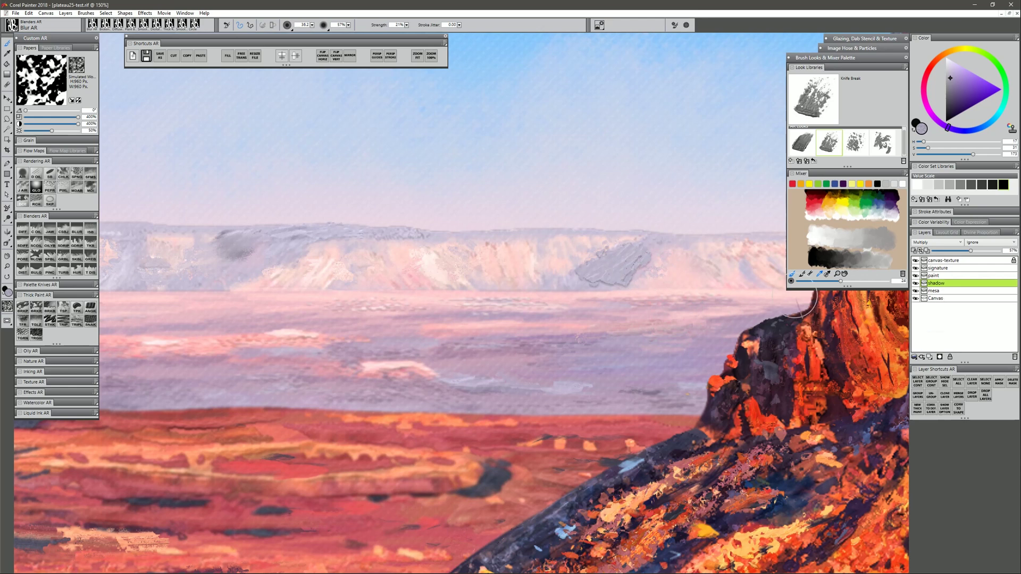
- Merge the paint, shadow and mesa layers into a single layer
{"action": "left_click", "coordinate": [943, 275]}
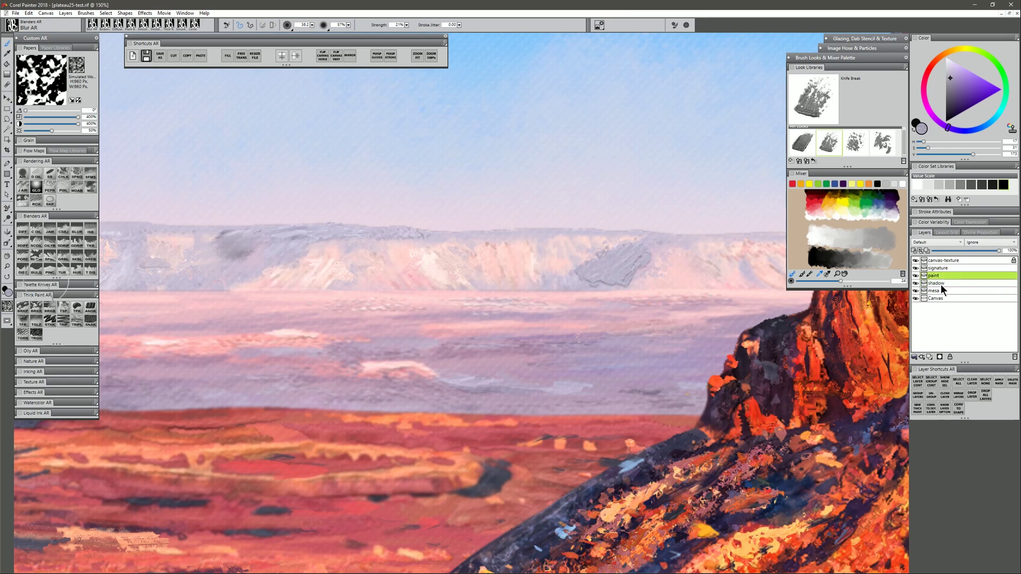
{"action": "left_click", "coordinate": [940, 290], "text": "shift"}
{"action": "key", "text": "ctrl+e"}
{"action": "left_click", "coordinate": [935, 277]}
- Try to blend the grey patch into the distant ridge with Diffuse Blur AR, and undo the blending and the layer merge
{"action": "left_click", "coordinate": [22, 233]}
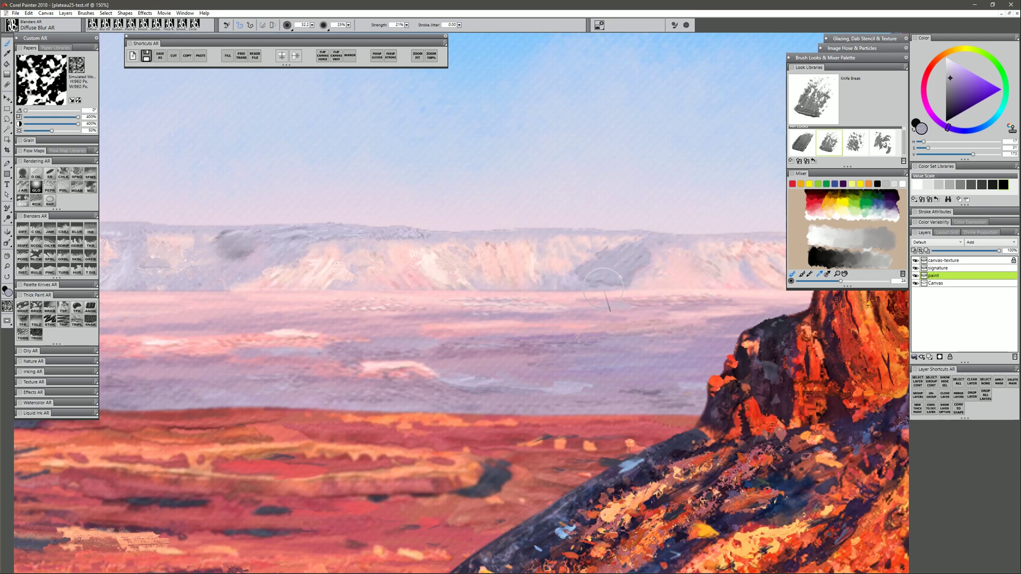
{"action": "left_click", "coordinate": [605, 278], "text": "alt"}
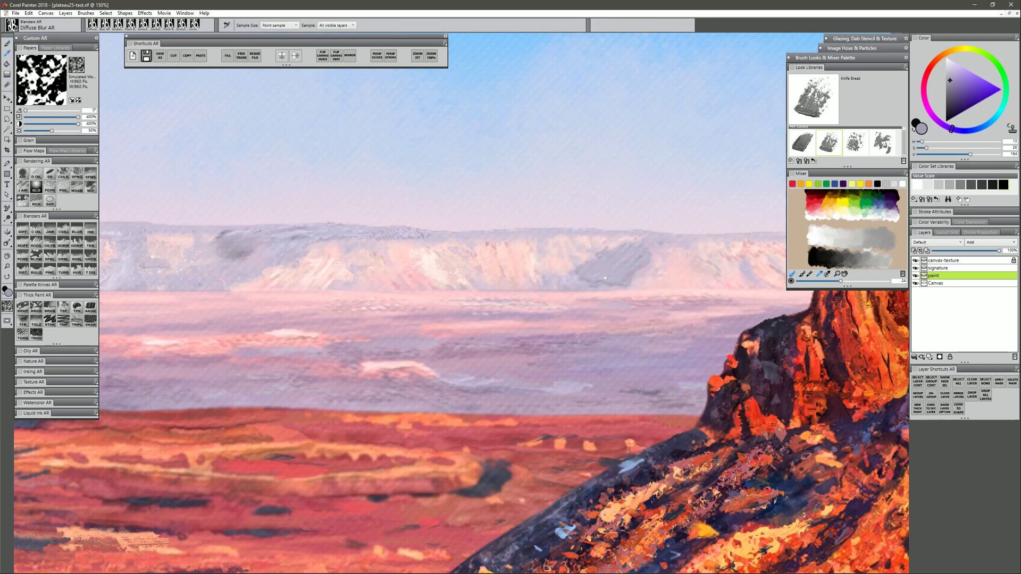
{"action": "left_click_drag", "start_coordinate": [604, 279], "coordinate": [630, 278]}
{"action": "left_click", "coordinate": [242, 252], "text": "alt"}
{"action": "mouse_move", "coordinate": [243, 256]}
{"action": "left_mouse_down"}
{"action": "mouse_move", "coordinate": [222, 234]}
{"action": "mouse_move", "coordinate": [229, 229]}
{"action": "left_mouse_up"}
{"action": "key", "text": "ctrl+z"}
- Preserve the shadow layer's transparency and tint the patch's shadow a saturated blue with the Digital Airbrush
{"action": "left_click", "coordinate": [949, 283]}
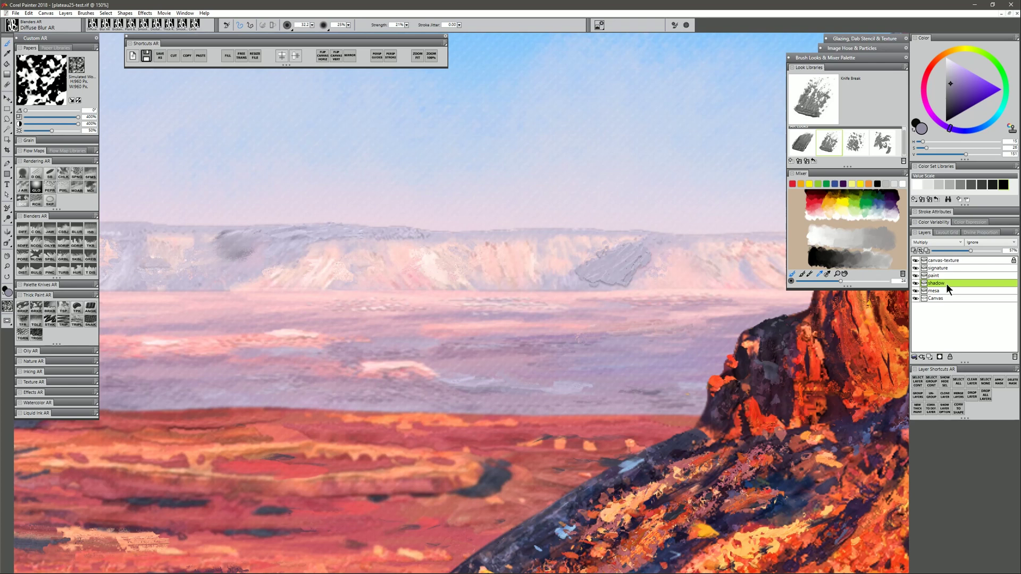
{"action": "left_click", "coordinate": [915, 250]}
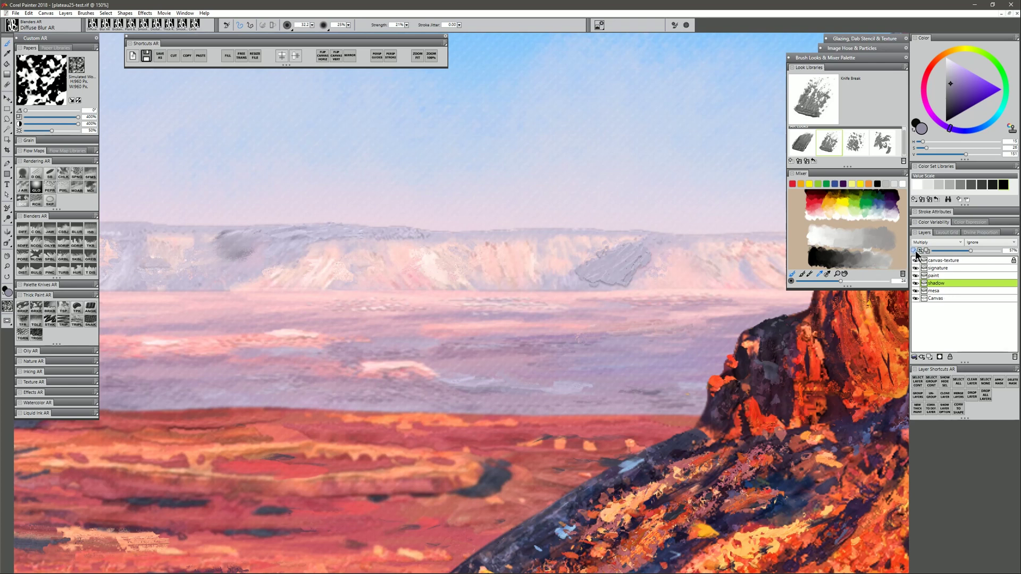
{"action": "left_click", "coordinate": [24, 173]}
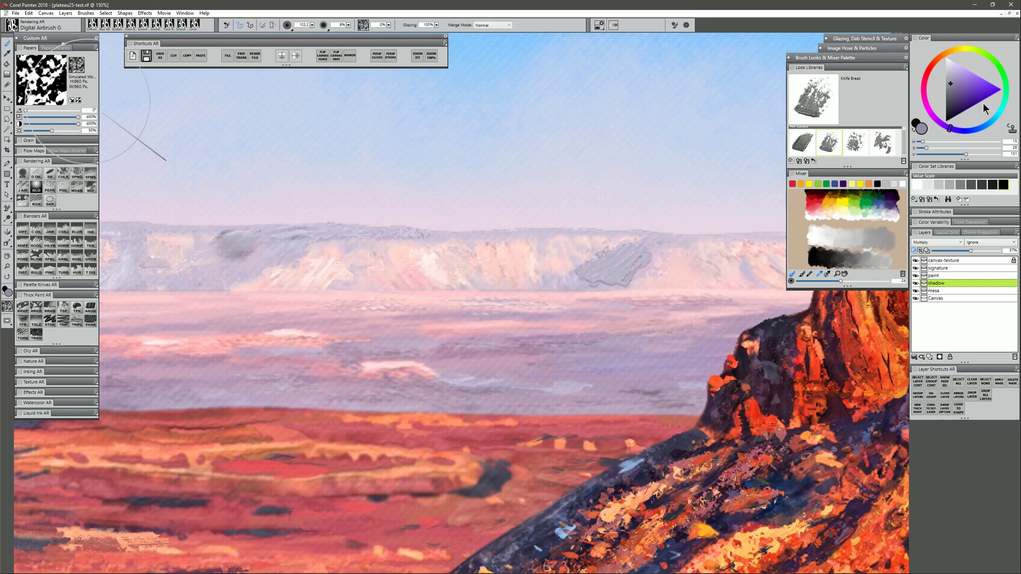
{"action": "left_click", "coordinate": [976, 130]}
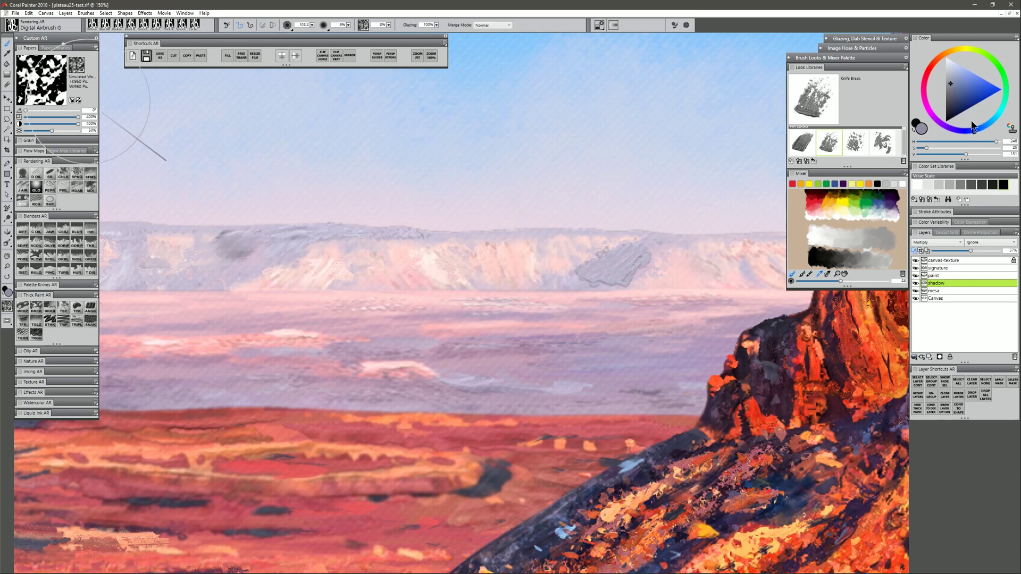
{"action": "left_click", "coordinate": [958, 89]}
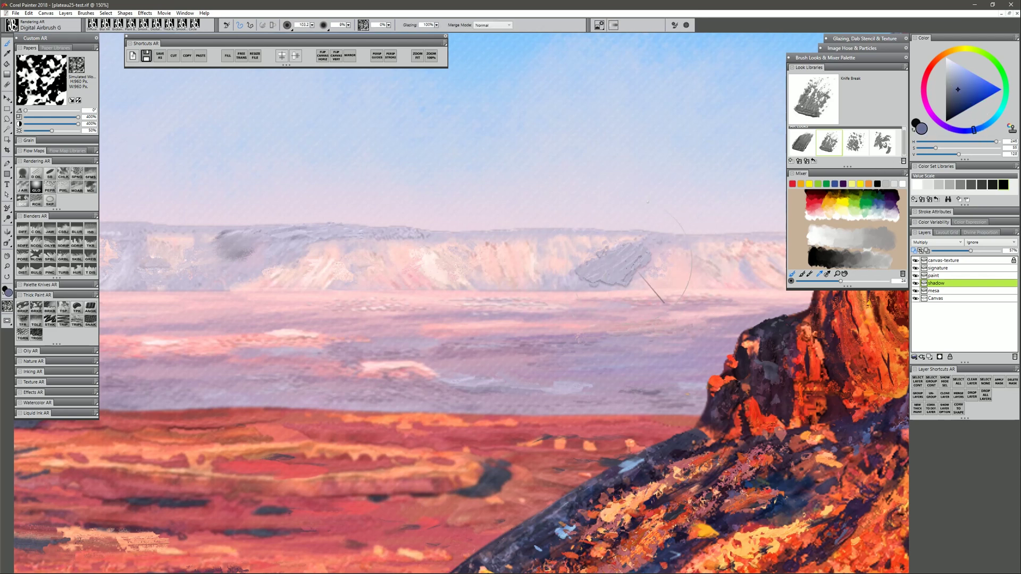
{"action": "left_click", "coordinate": [976, 94]}
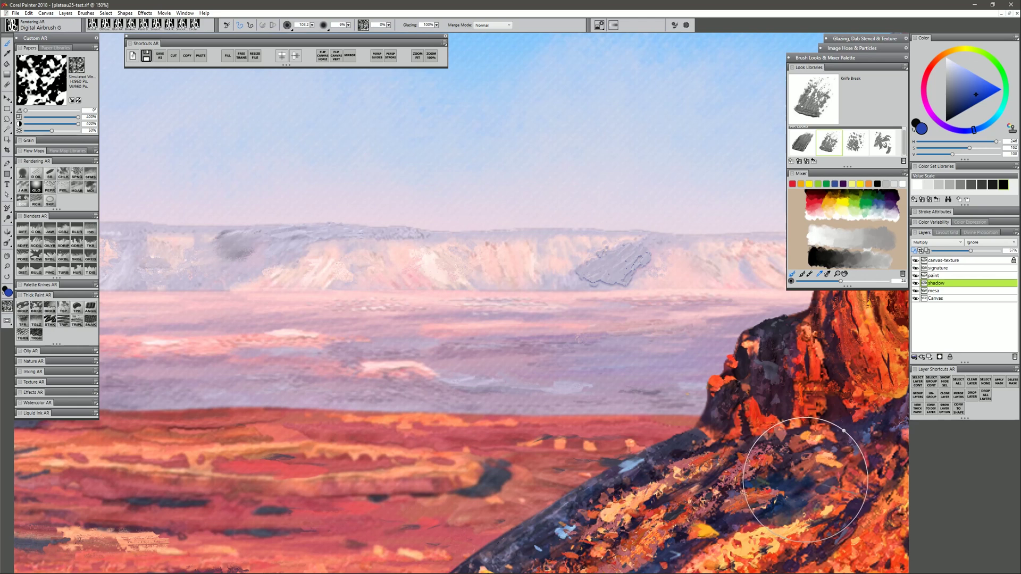
- Merge the paint layer, the blue-tinted shadow layer and the mesa layer into one
{"action": "left_click", "coordinate": [944, 276], "text": "ctrl"}
{"action": "left_click", "coordinate": [944, 290], "text": "ctrl"}
{"action": "key", "text": "ctrl+e"}
{"action": "left_click", "coordinate": [941, 277]}
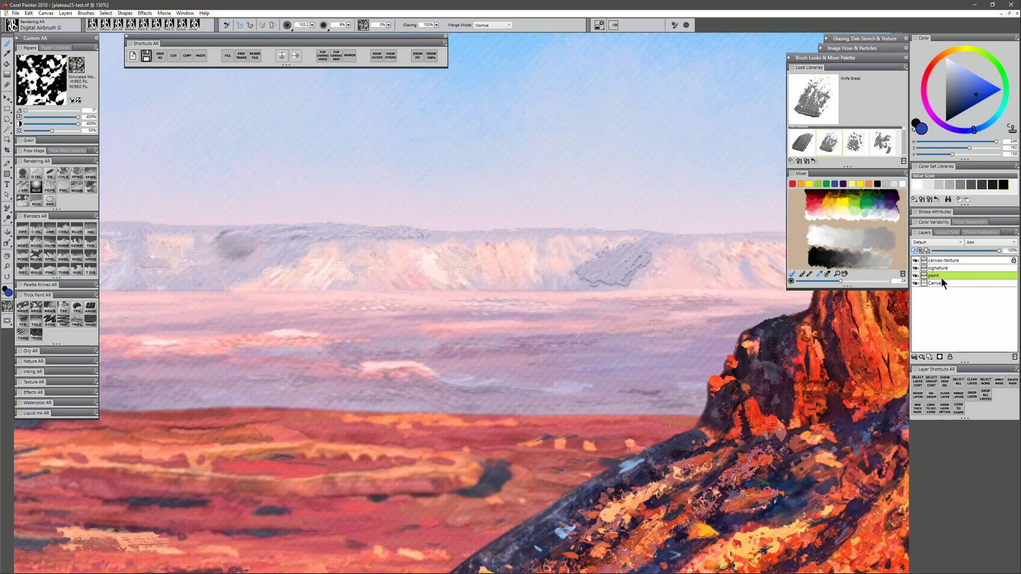